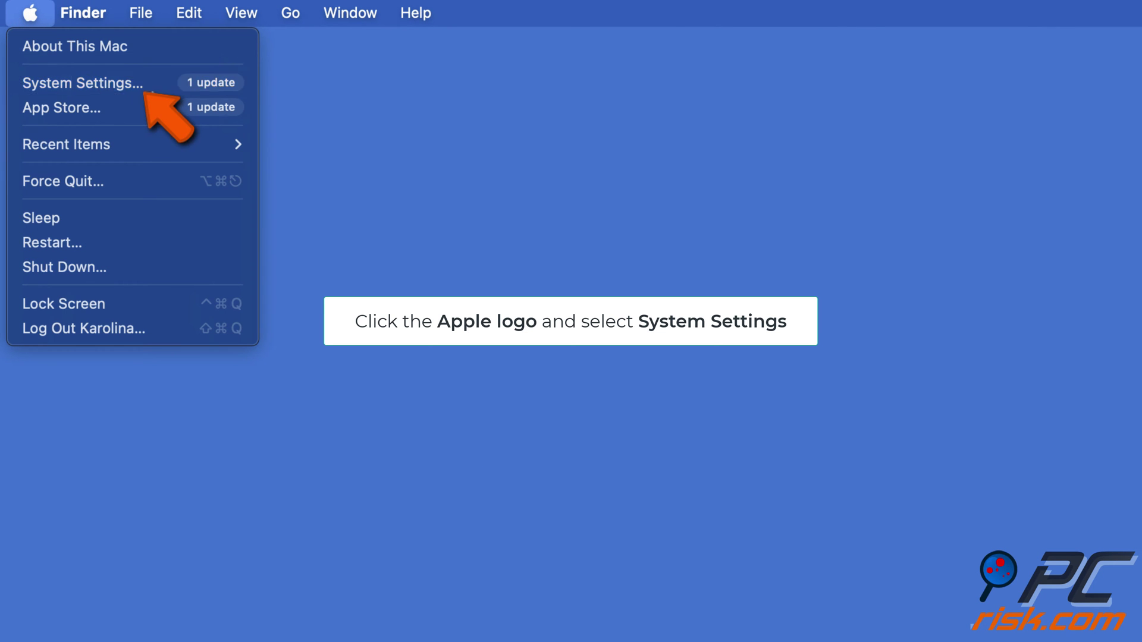
View the Giviansymo klubas network's TCP/IP details: Using DHCP, 192.168.1.97, router 192.168.1.1.
left_click(116, 81)
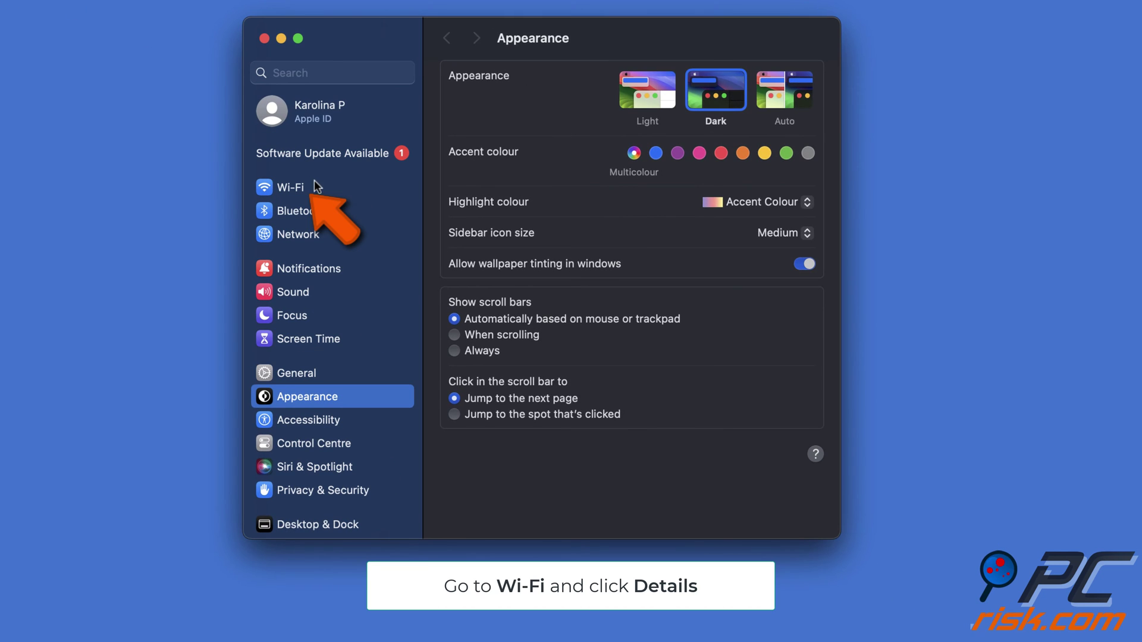
left_click(314, 182)
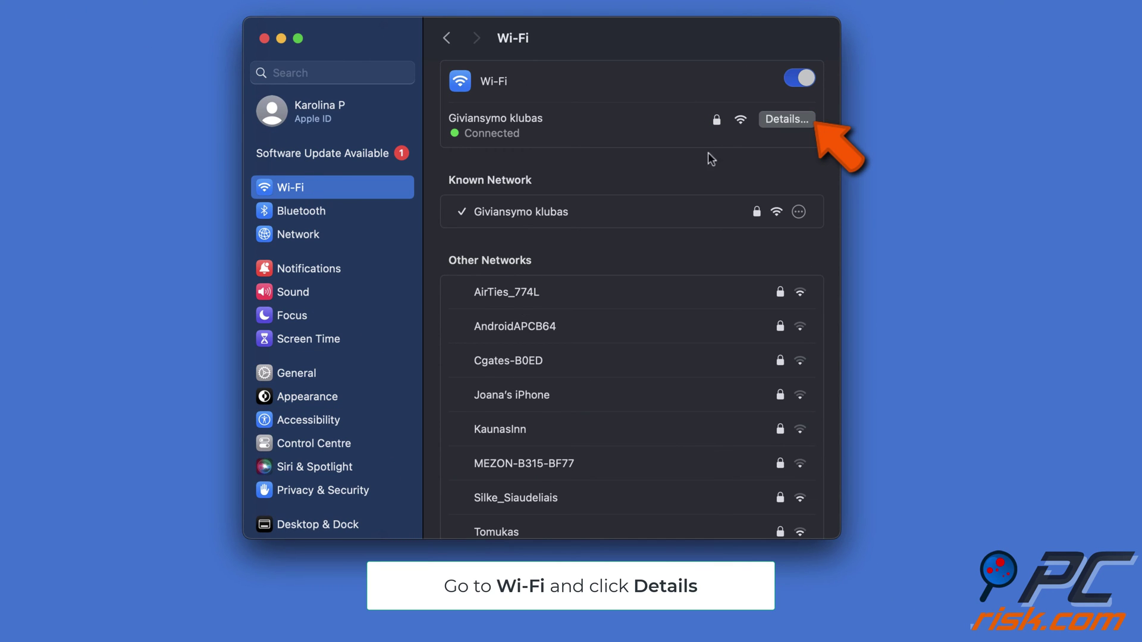
left_click(797, 122)
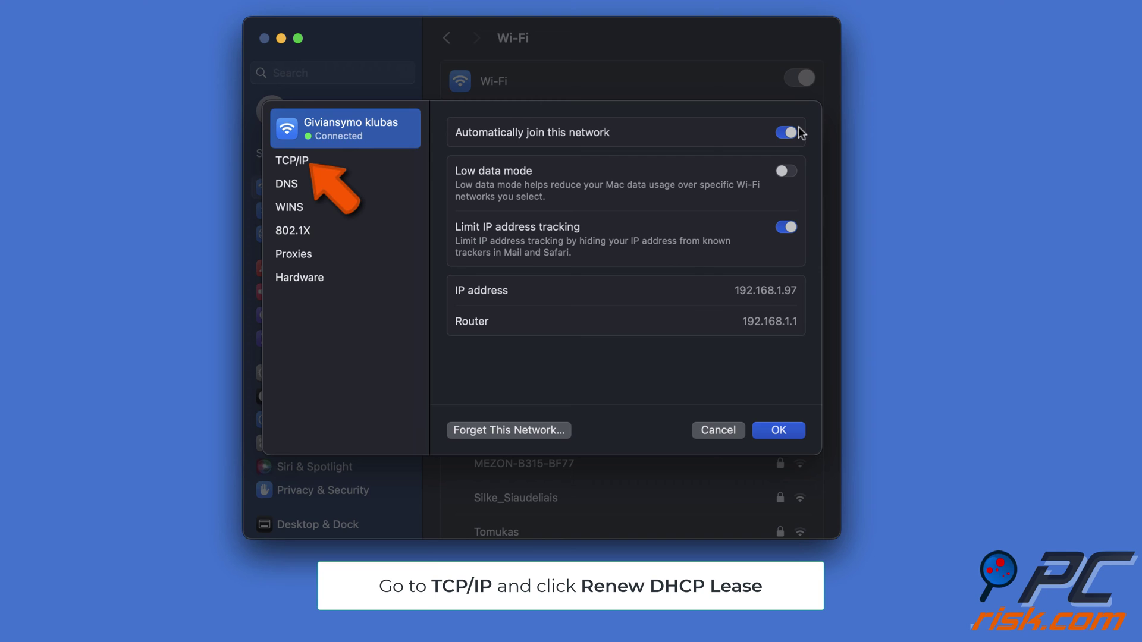
left_click(306, 158)
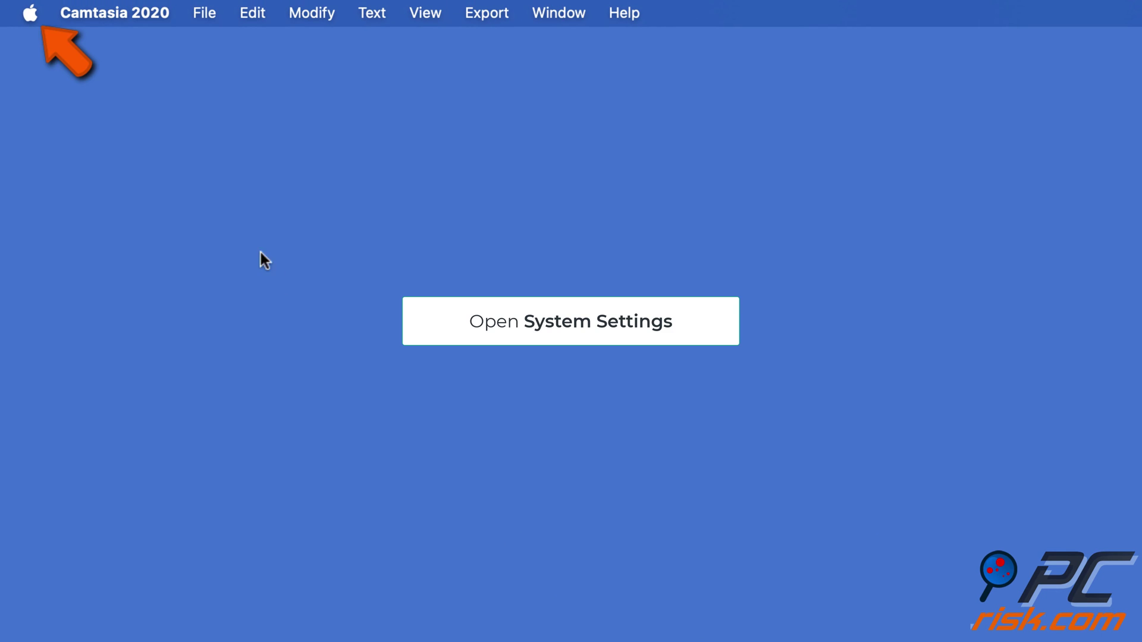
In the Wi-Fi network's TCP/IP details, set Configure IPv4 to Using DHCP with Manual Address.
left_click(40, 17)
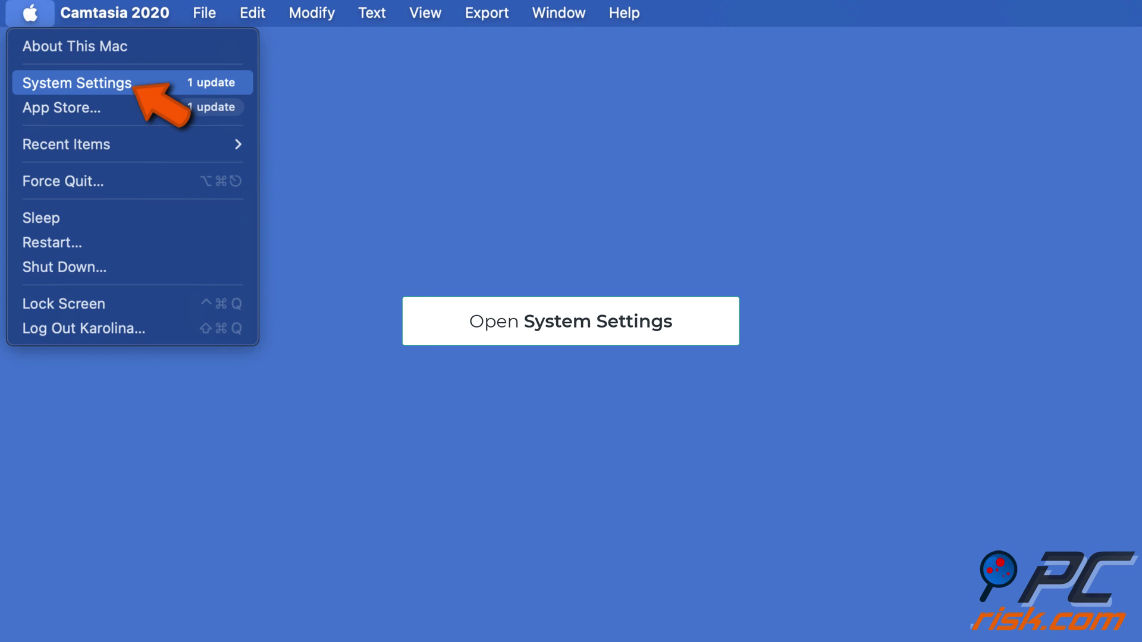
left_click(78, 83)
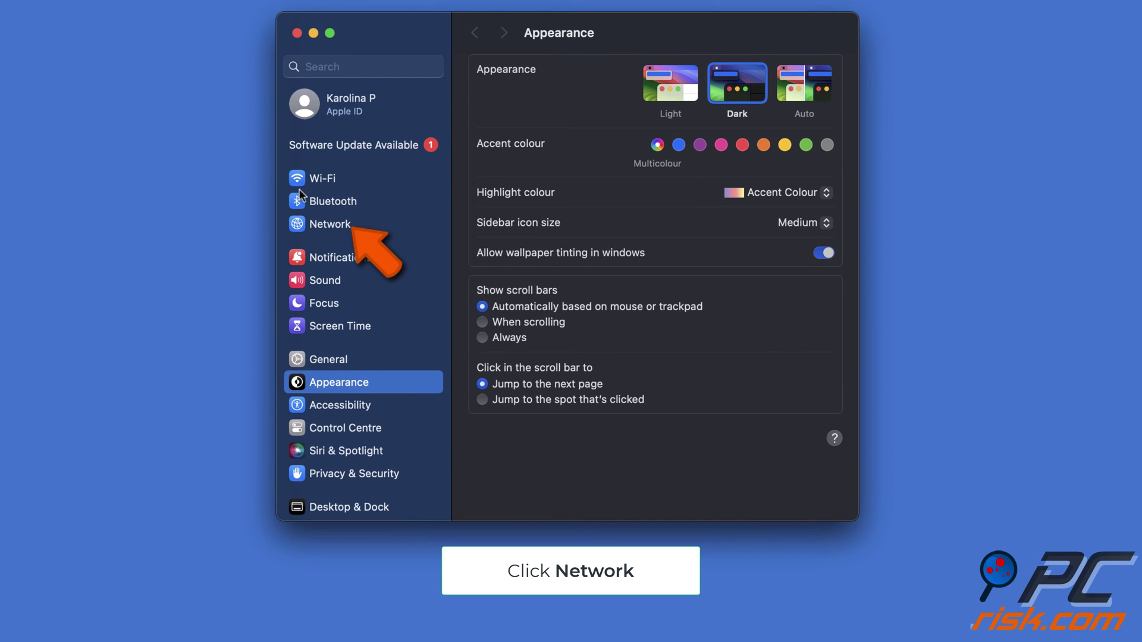
left_click(330, 224)
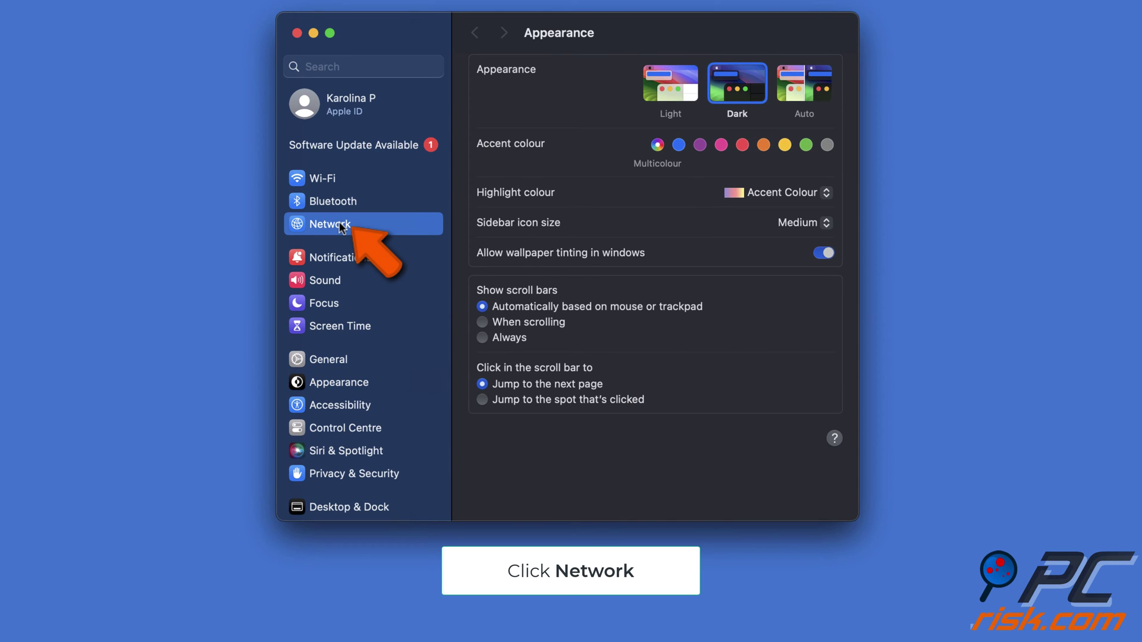
left_click(566, 80)
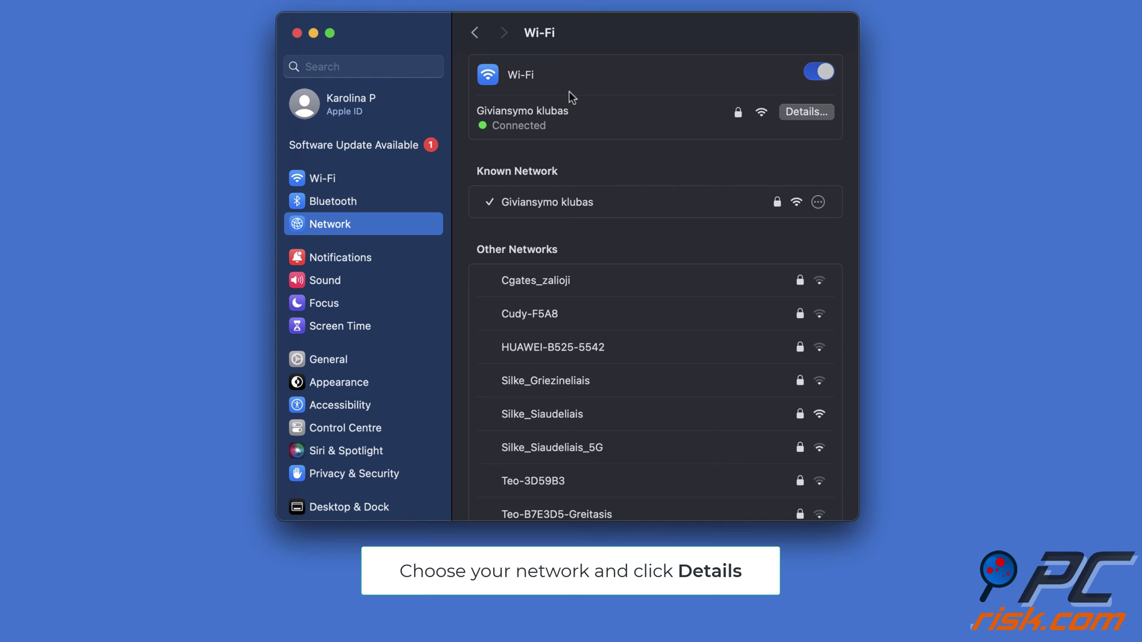
left_click(827, 114)
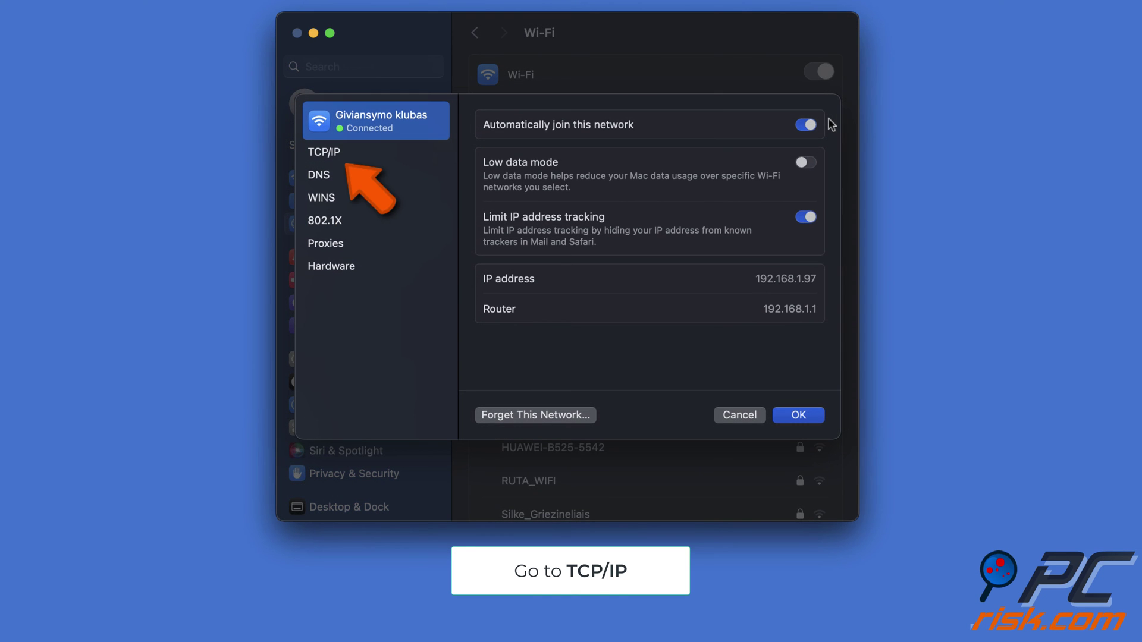
left_click(385, 152)
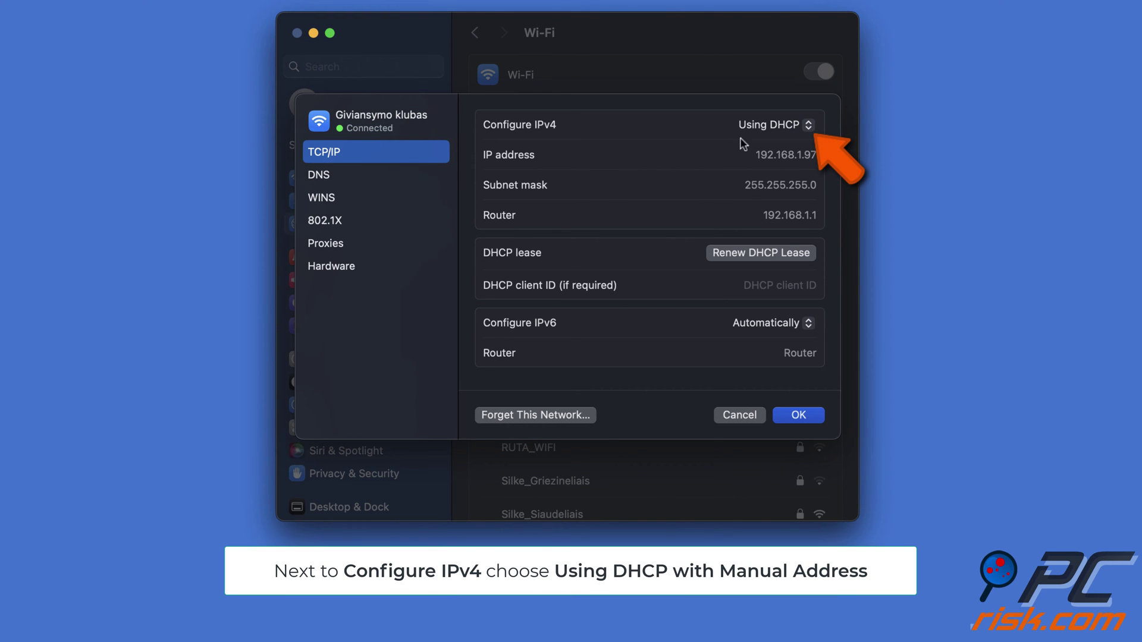
left_click(809, 127)
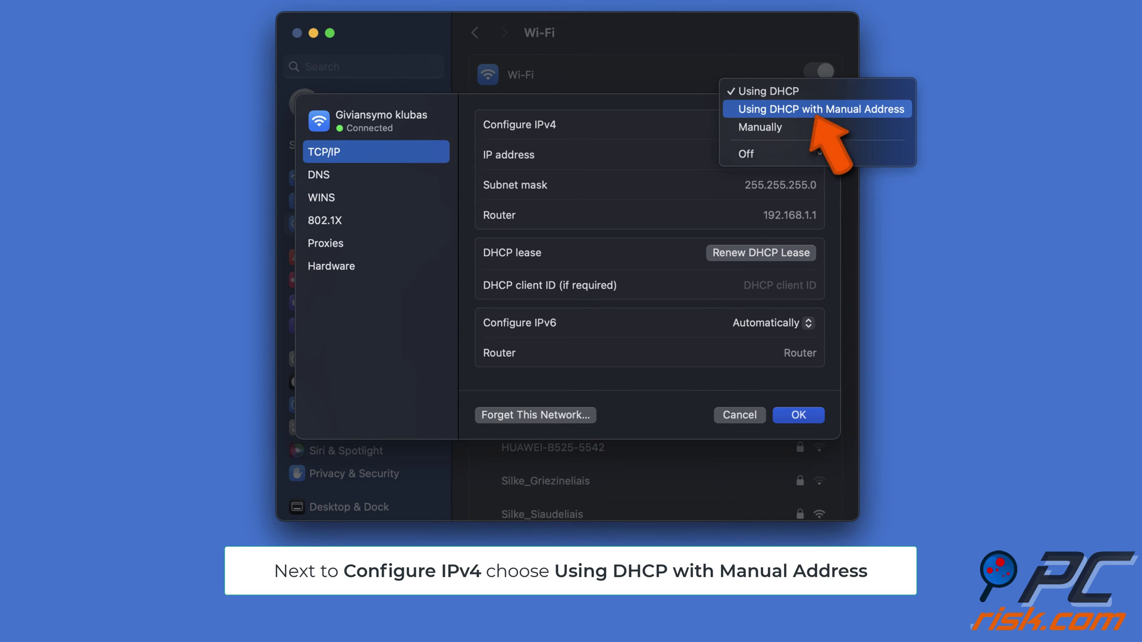
left_click(810, 110)
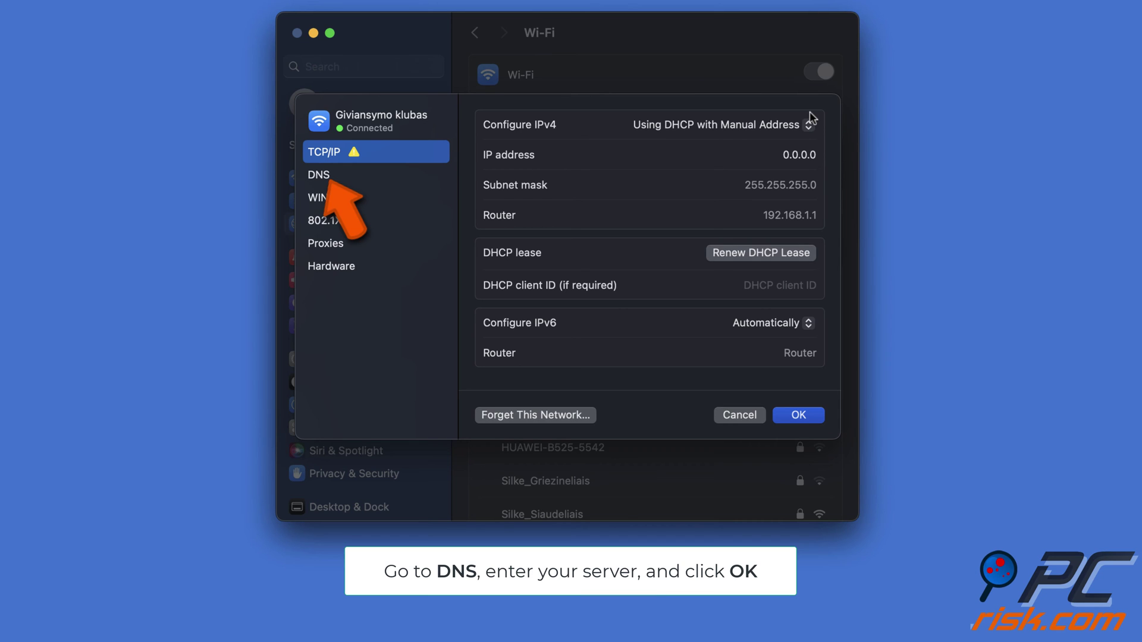
Replace the Wi-Fi DNS server 192.168.1.1 with 8.8.8.8 and add 8.8.4.4.
left_click(366, 178)
left_click(484, 238)
type("8.8.8.8")
left_click(484, 237)
type("8.8.4.4")
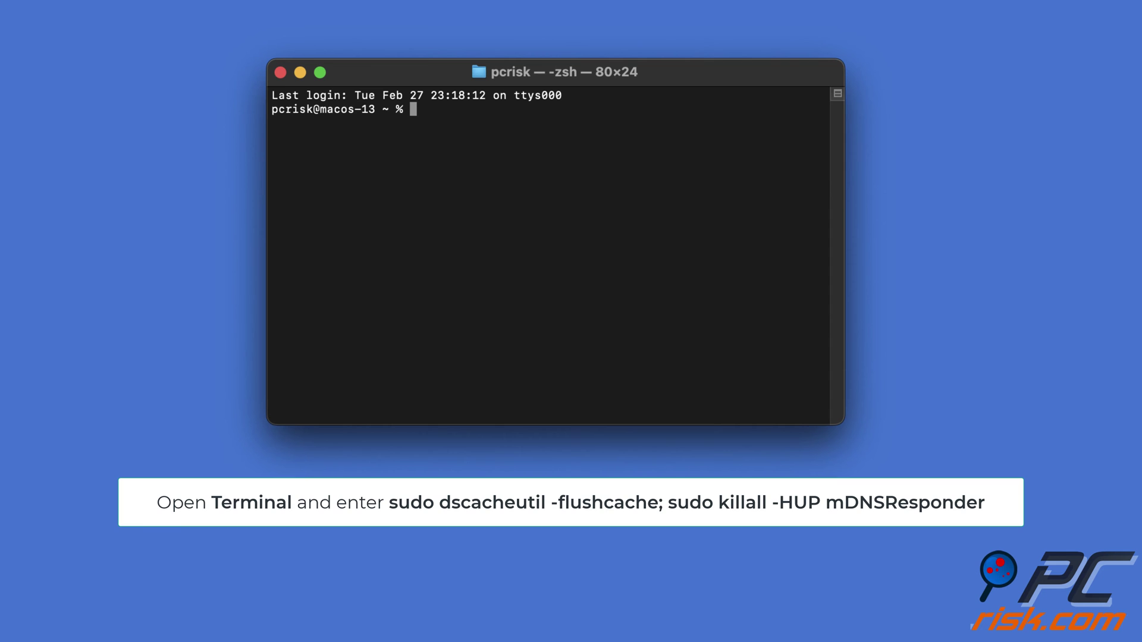
Run sudo dscacheutil -flushcache; sudo killall -HUP mDNSResponder, authenticating with the administrator password.
type("sudo dscacheutil -flushcache; sudo killall -HUP mDNSResponder")
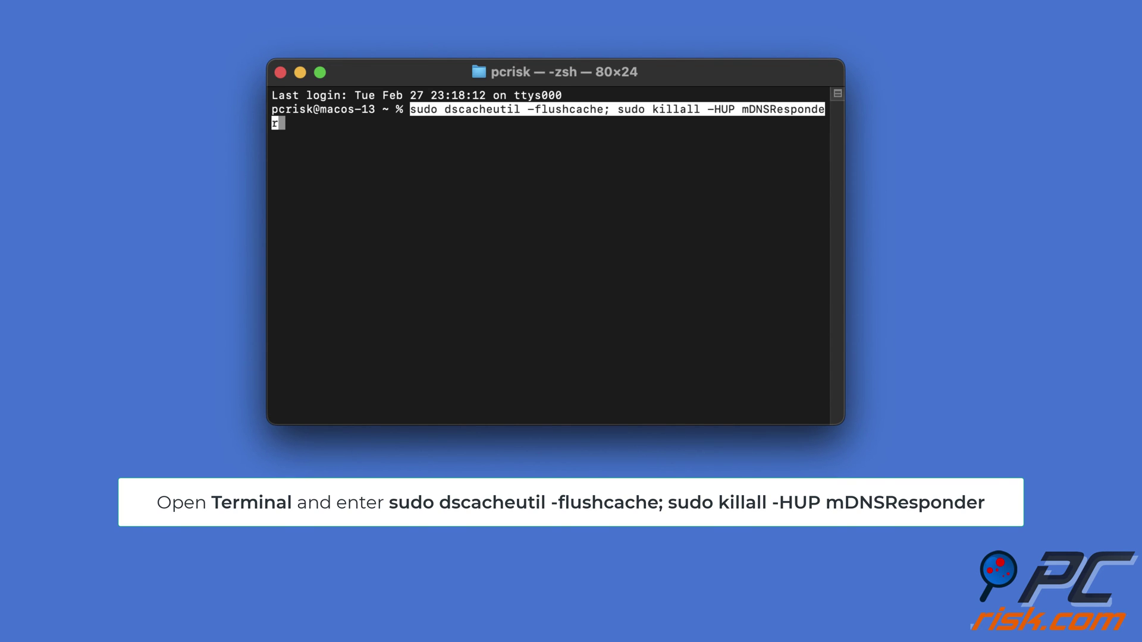
key("Return")
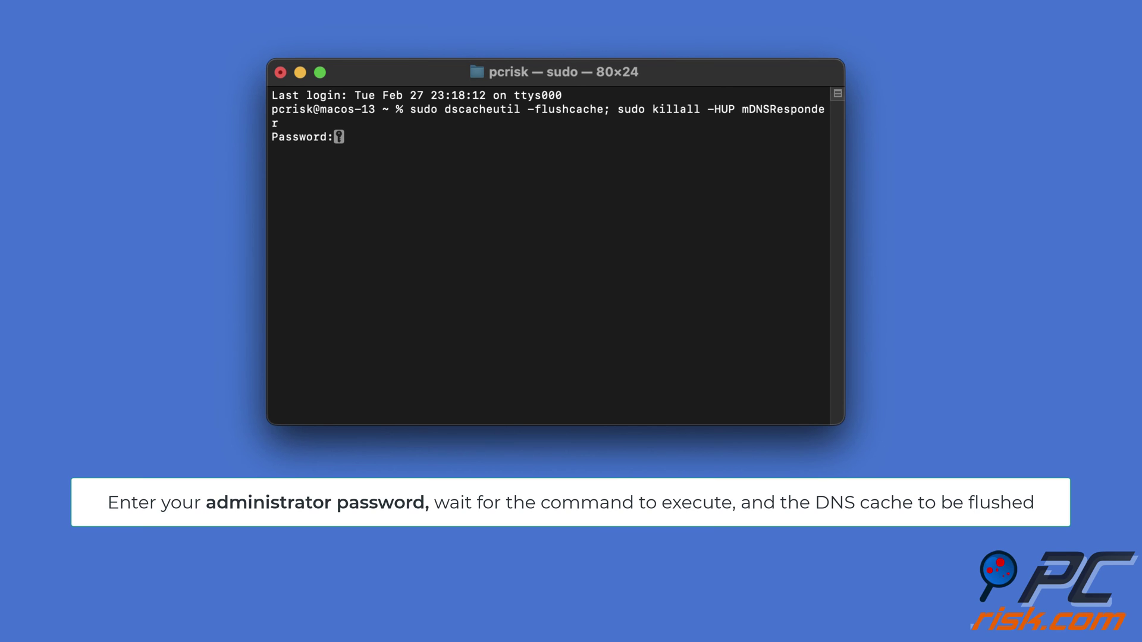
key("Return")
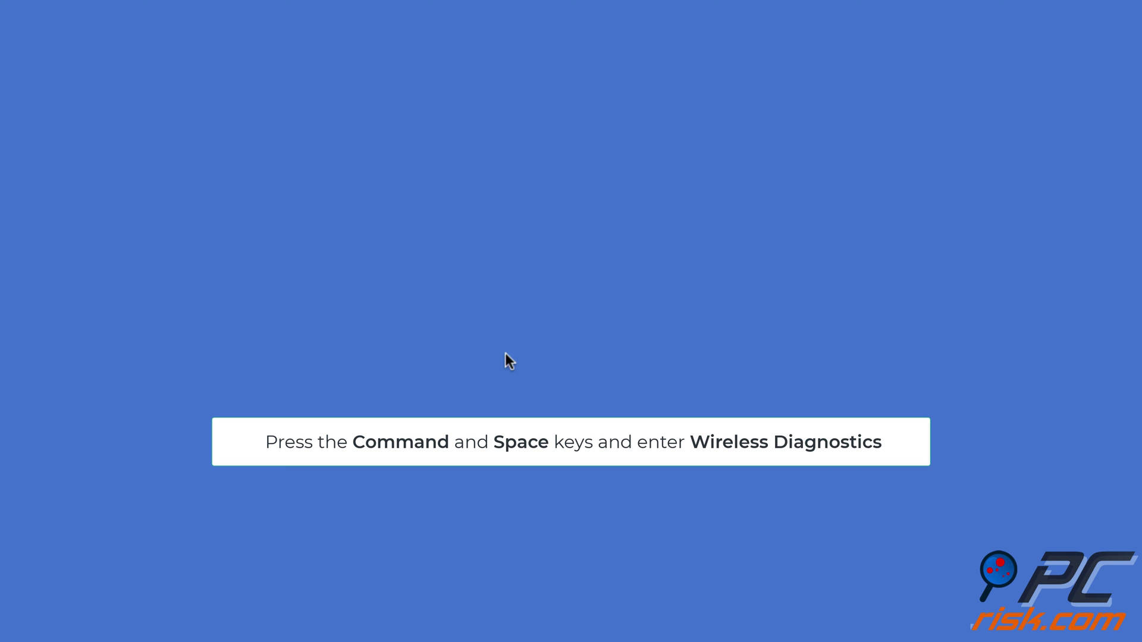
Launch Wireless Diagnostics from Spotlight and proceed past the diagnosis to monitoring the Wi-Fi connection.
key("super+space")
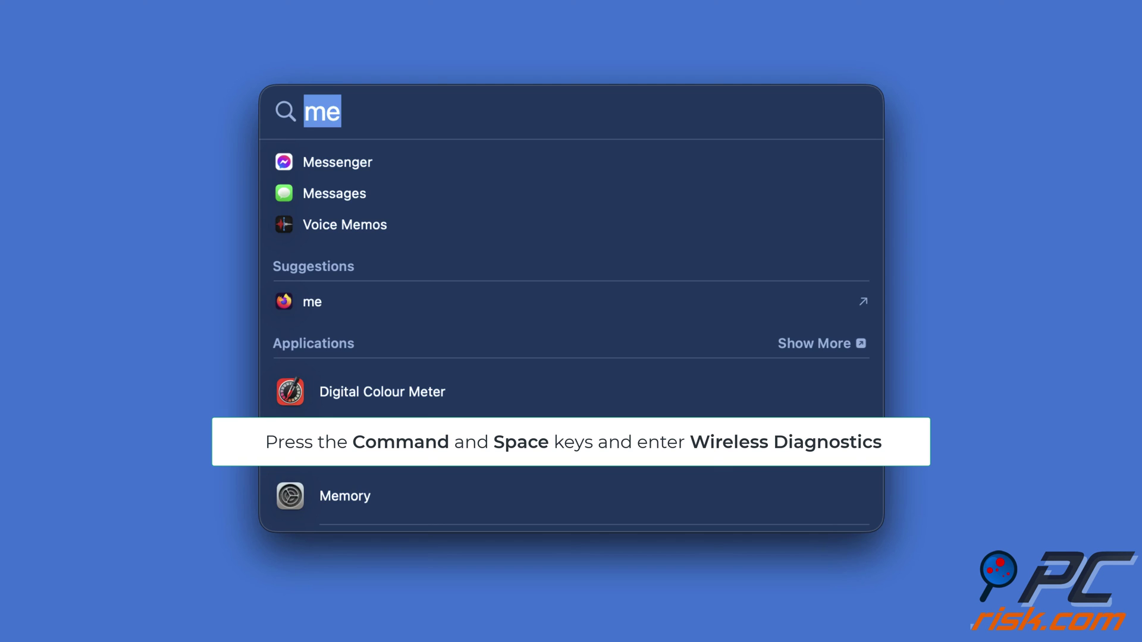
type("wire")
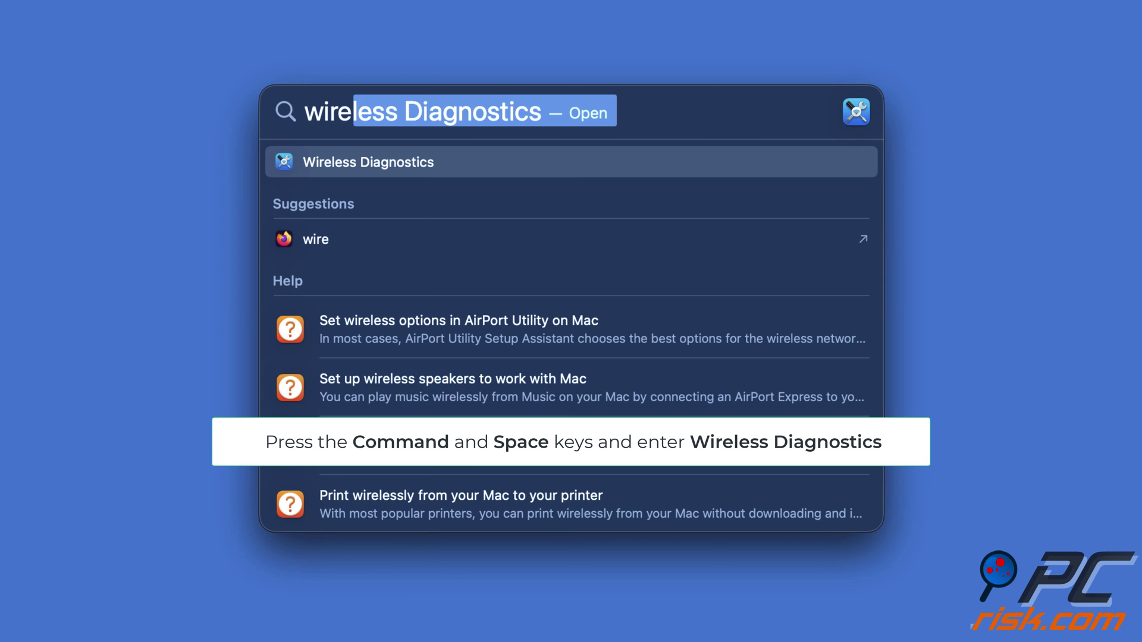
key("Return")
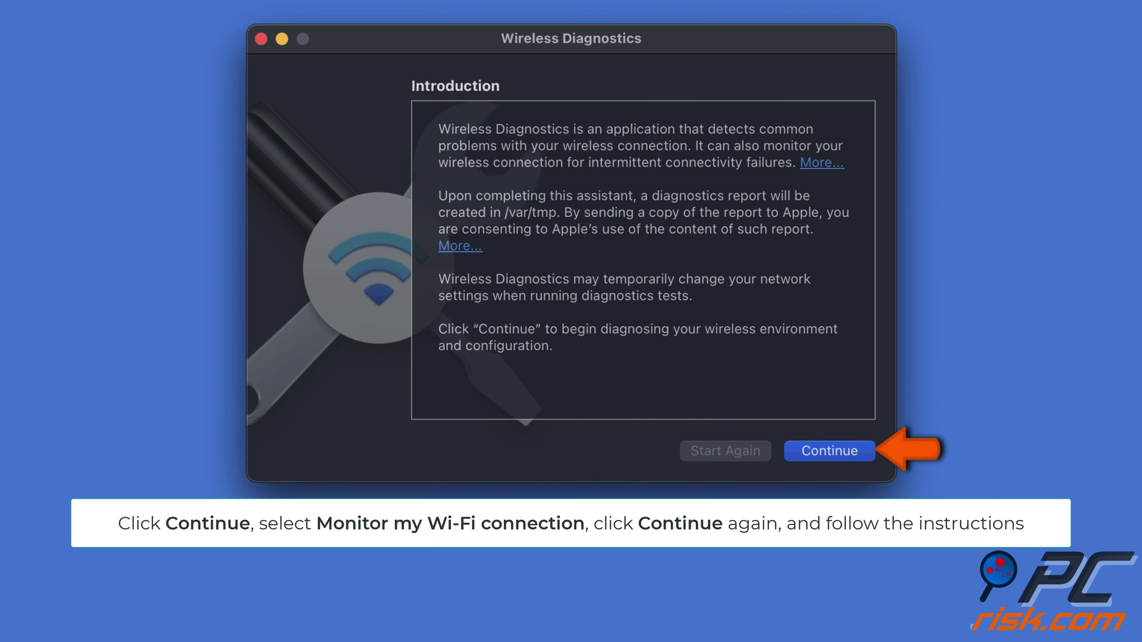
left_click(853, 459)
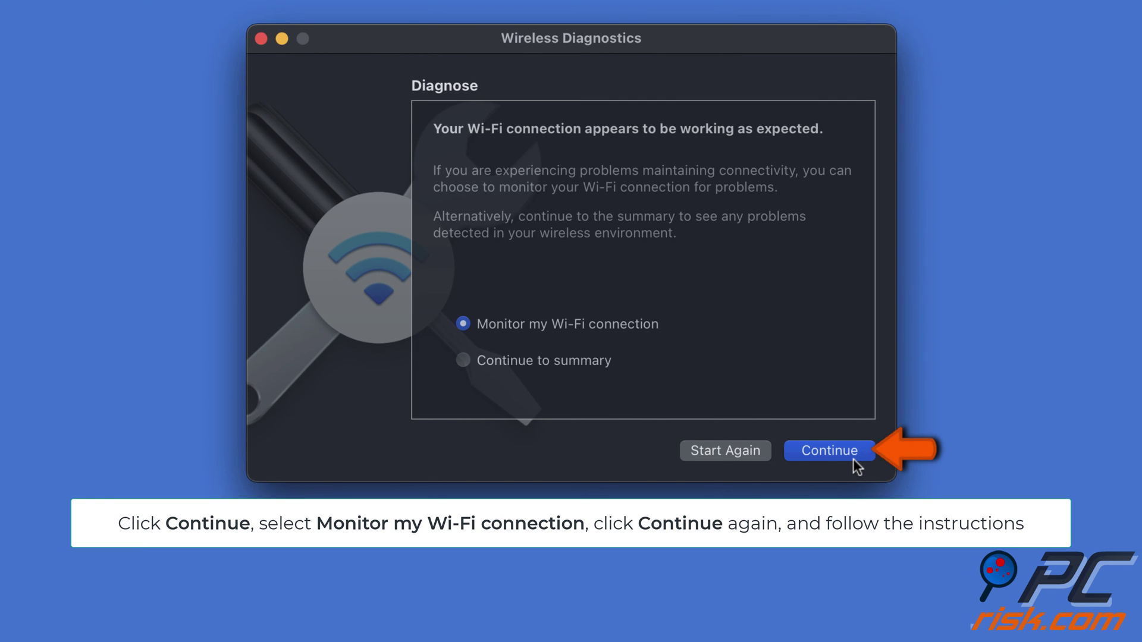
left_click(853, 459)
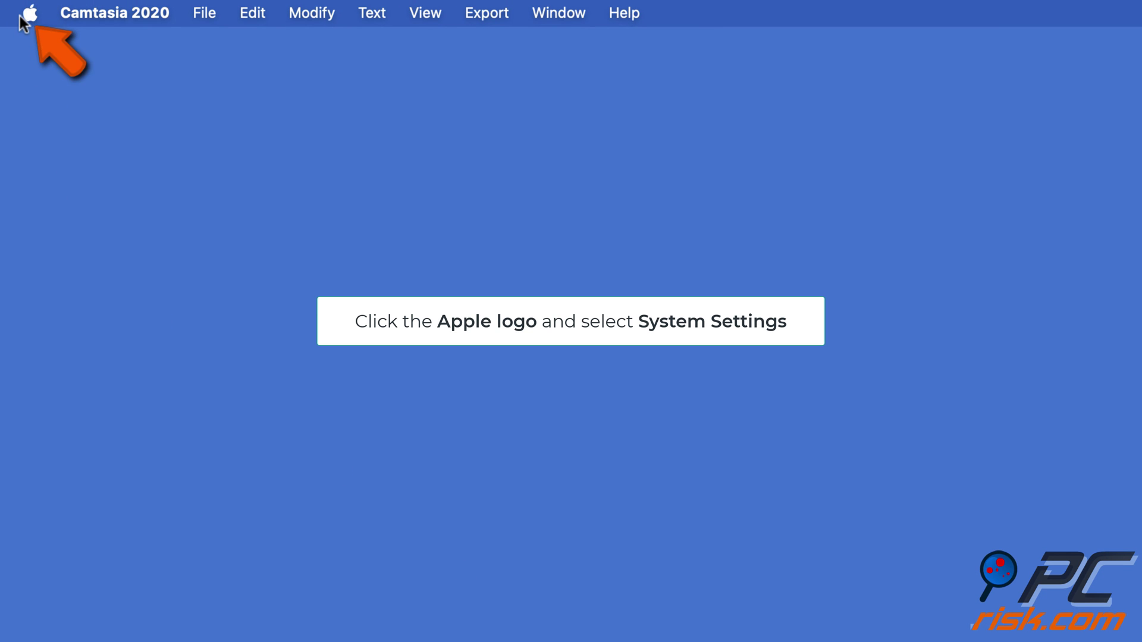
Go to General > Software Update in System Settings to check for macOS updates.
left_click(27, 13)
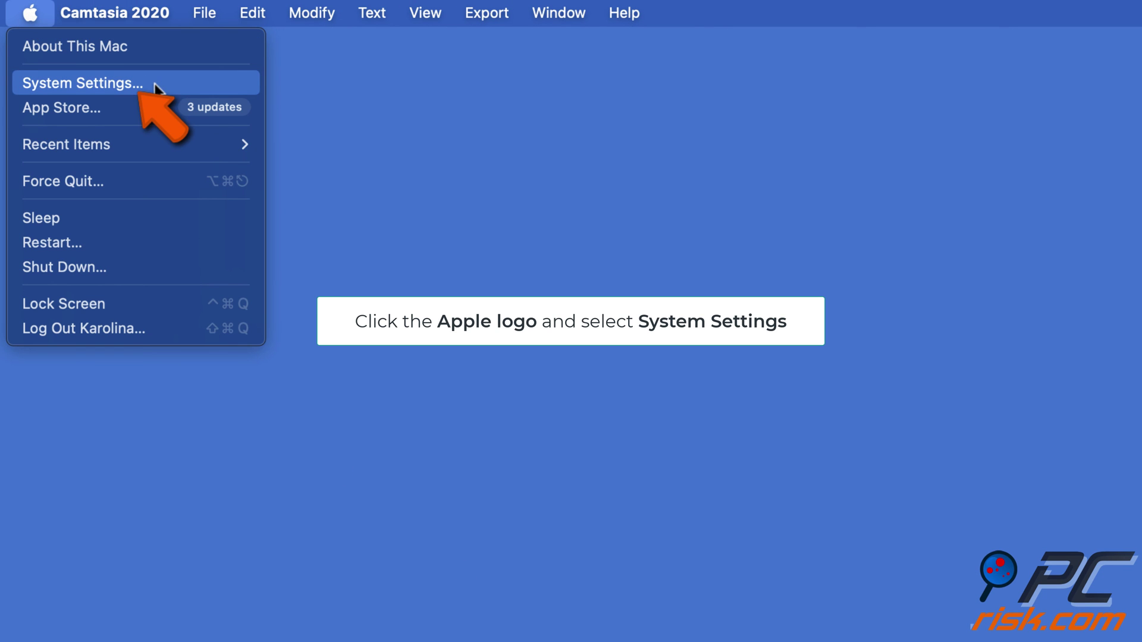
left_click(156, 88)
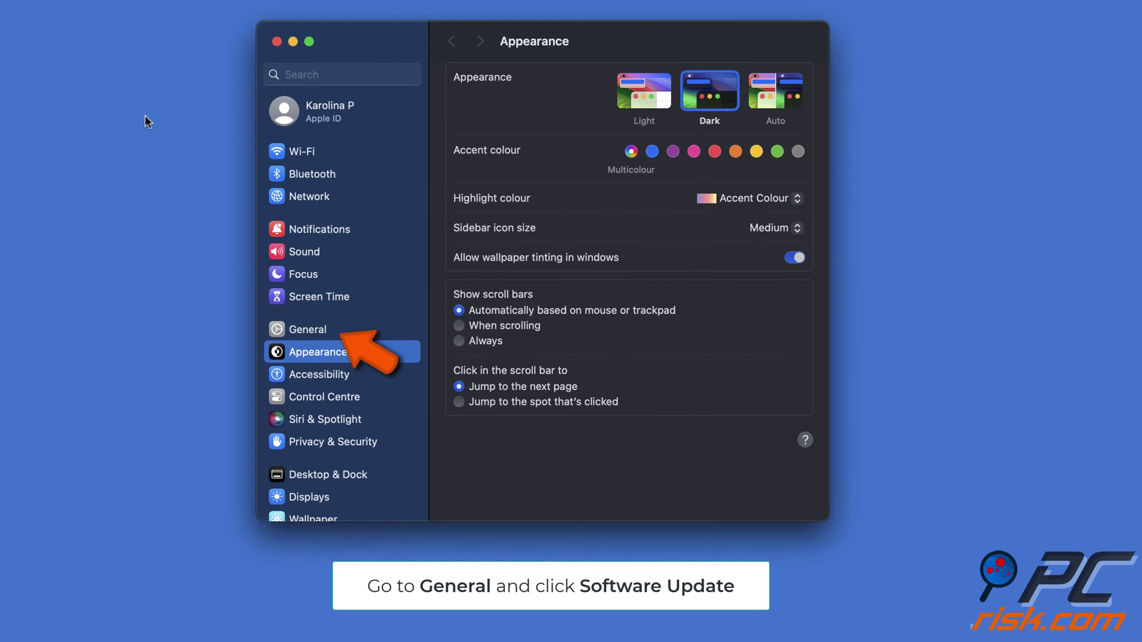
left_click(301, 328)
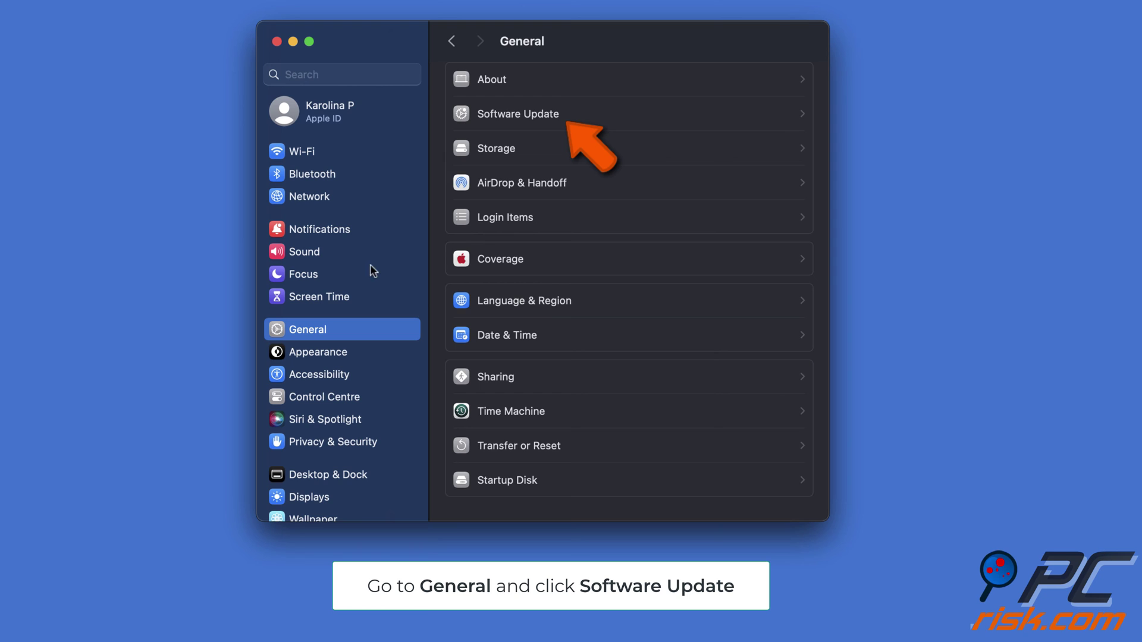
left_click(547, 119)
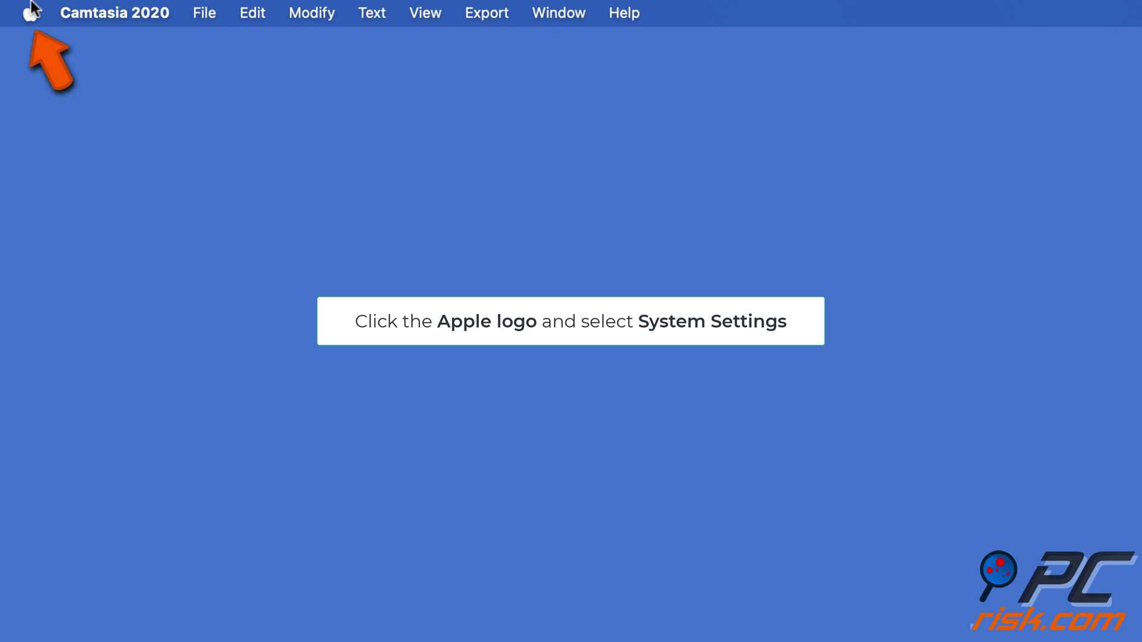
Choose Forget This Network for the connected known network under Network > Wi-Fi.
left_click(30, 12)
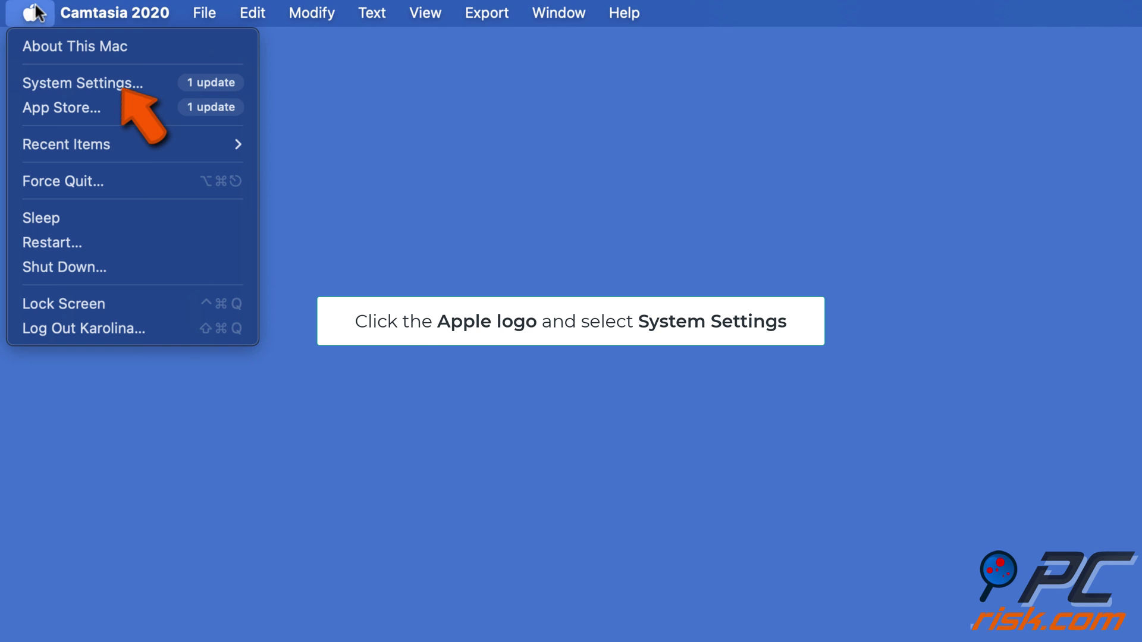
left_click(83, 83)
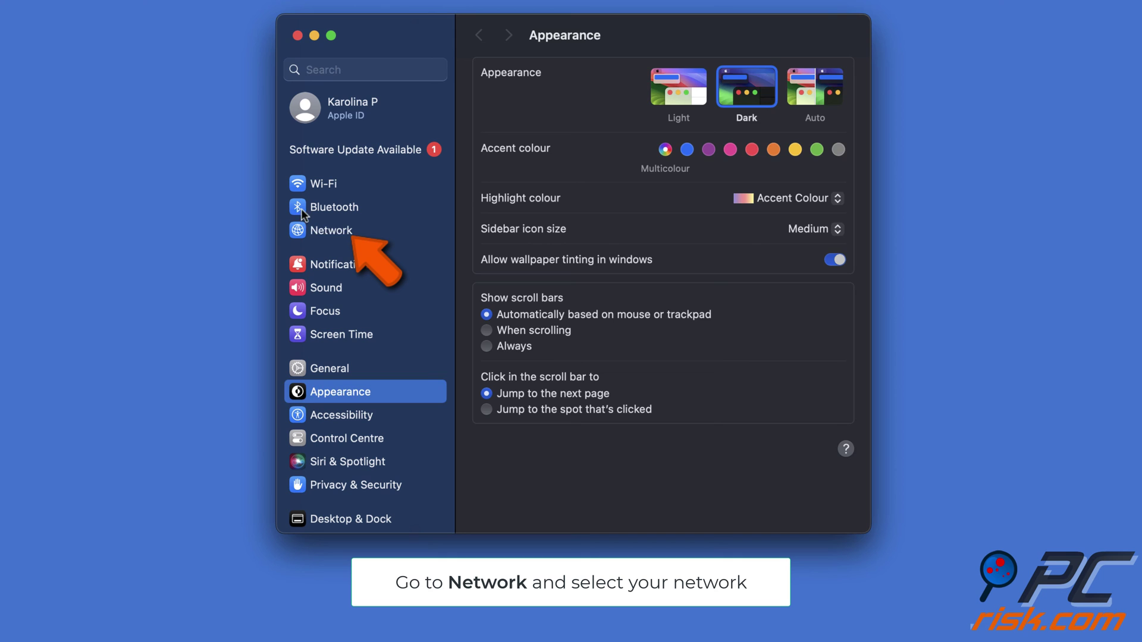
left_click(321, 231)
left_click(735, 77)
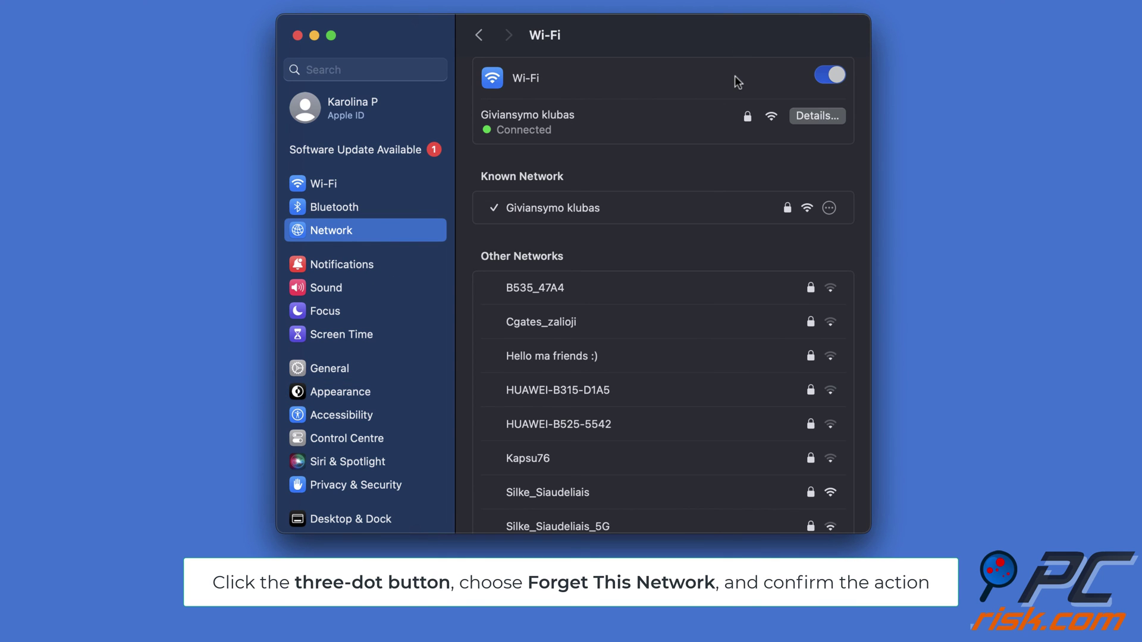
left_click(829, 208)
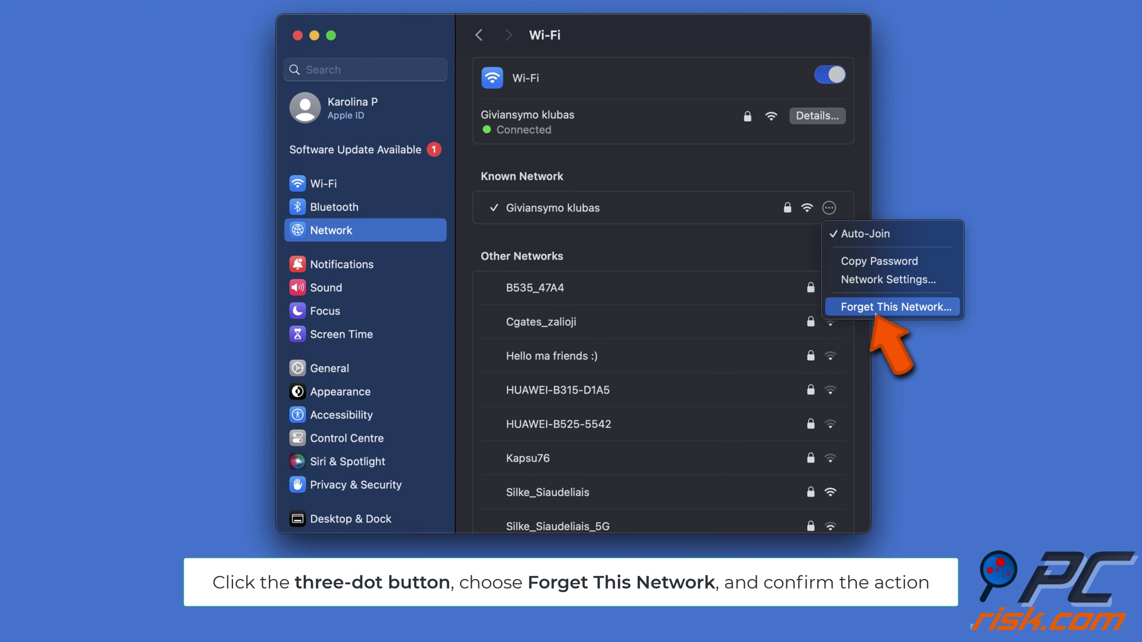
left_click(875, 313)
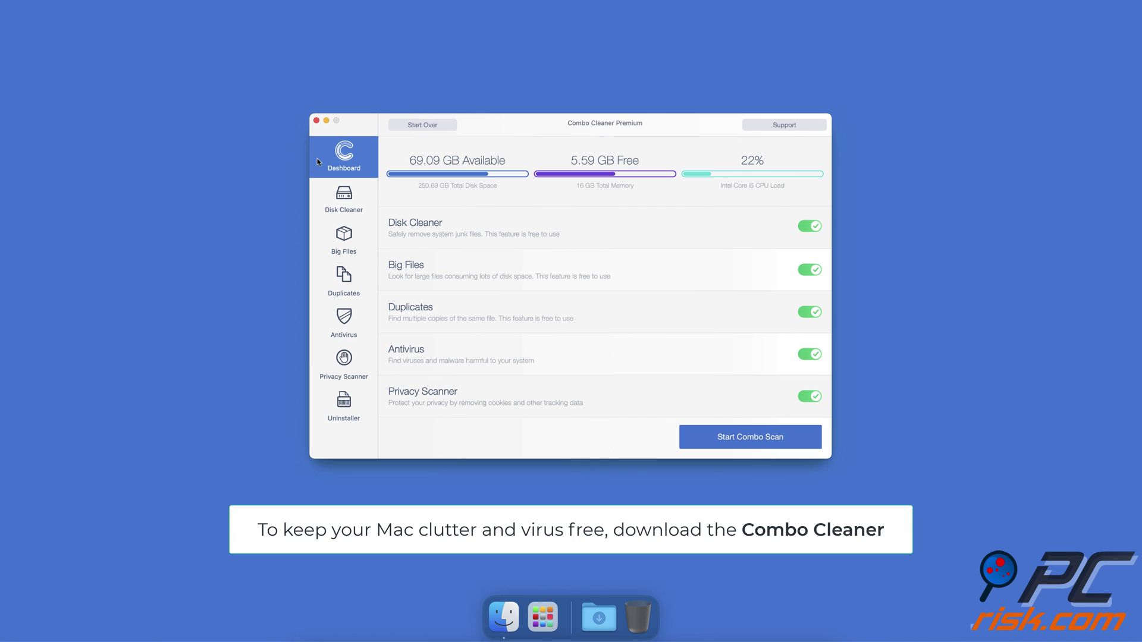
Run a Combo Cleaner full antivirus scan, then scan for and remove 2.7 GB of junk files.
left_click(315, 325)
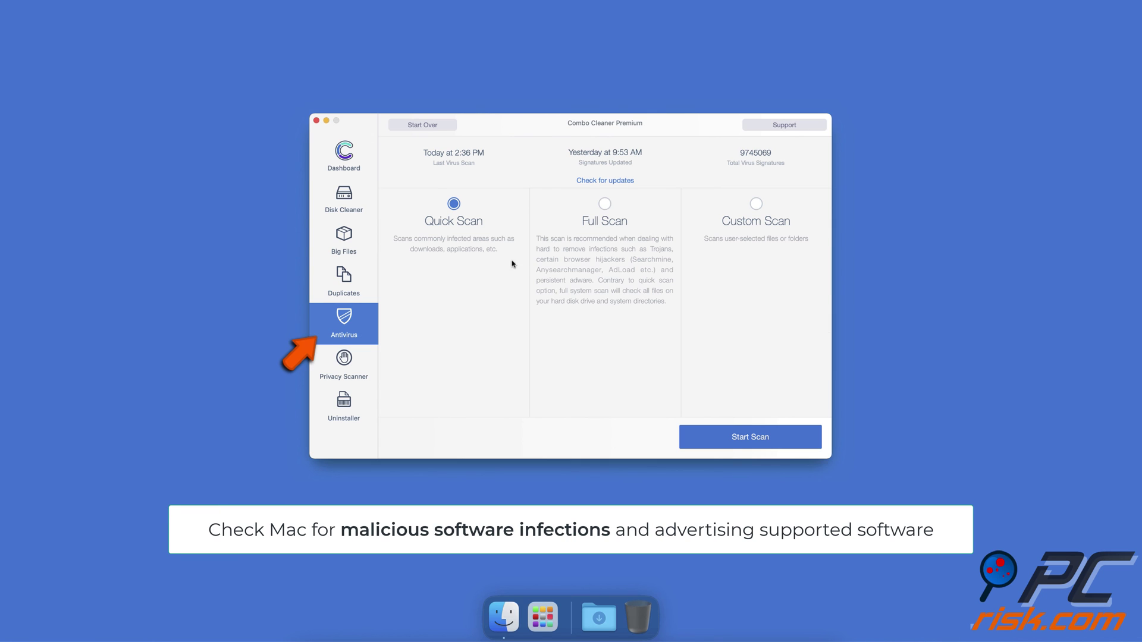
left_click(604, 204)
left_click(705, 437)
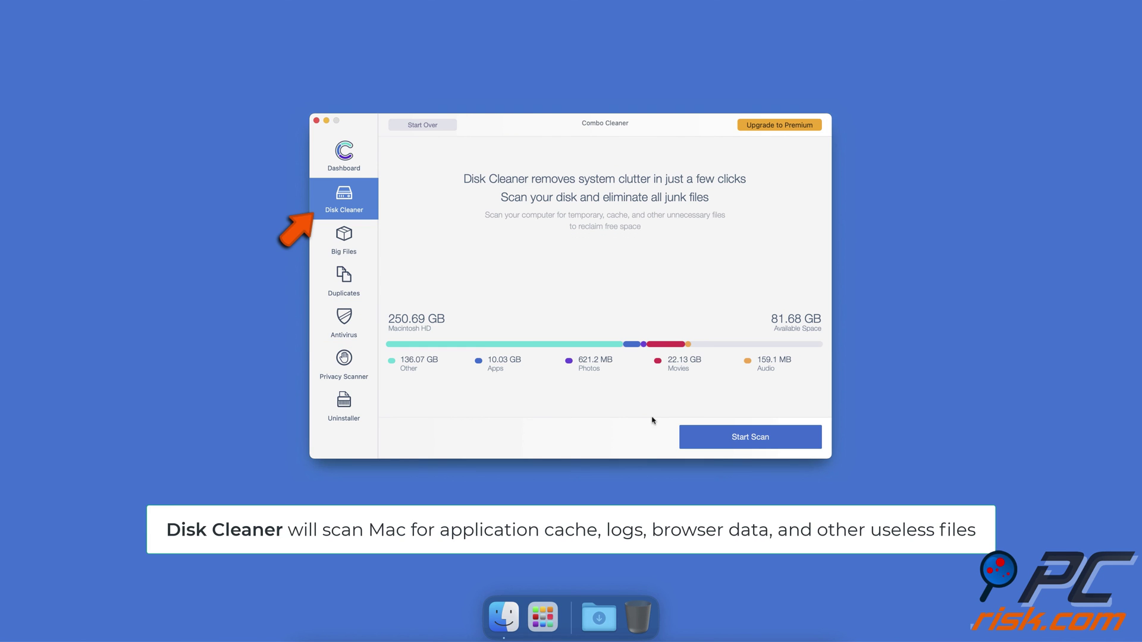
left_click(704, 439)
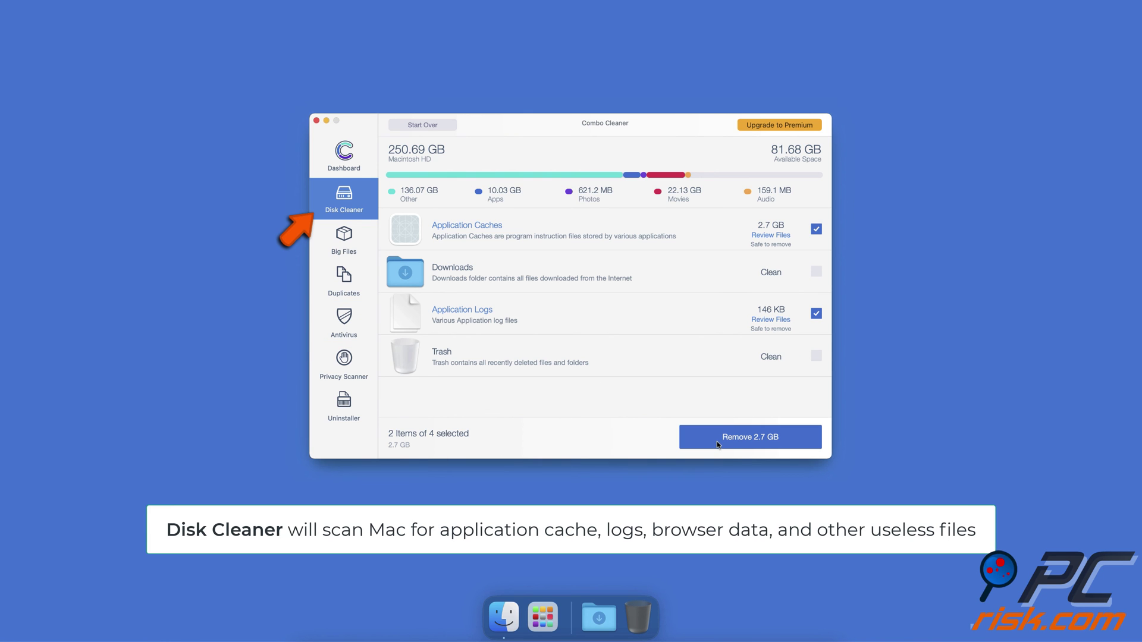
left_click(717, 440)
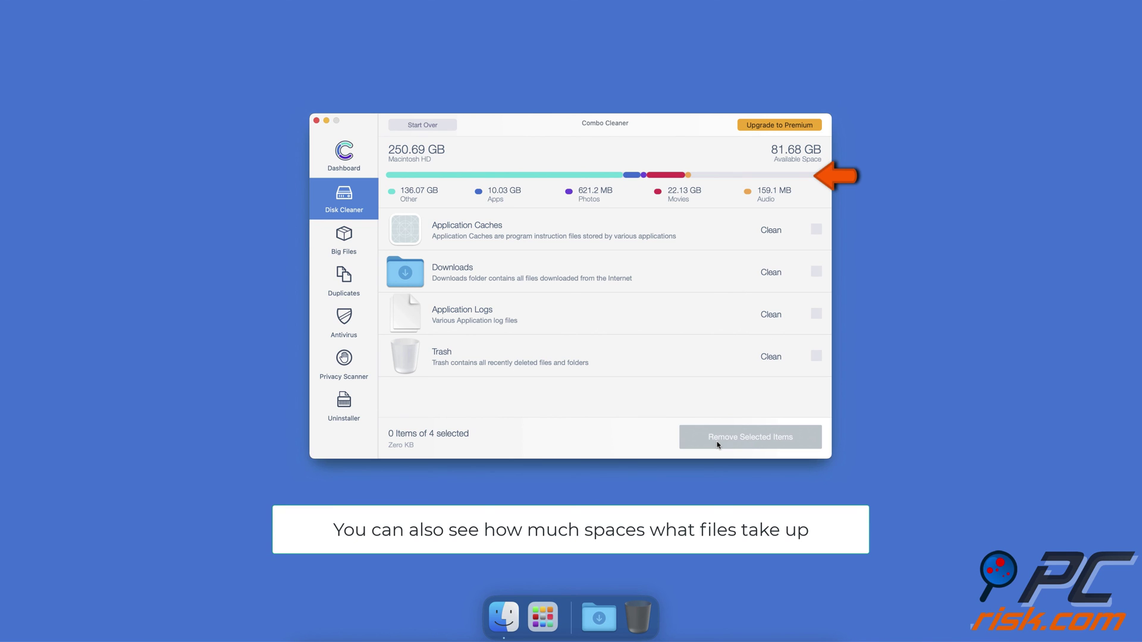
Run the Big Files, Duplicates, Privacy Scanner and Uninstaller scans, listing Spotify at 1.02 GB.
left_click(348, 245)
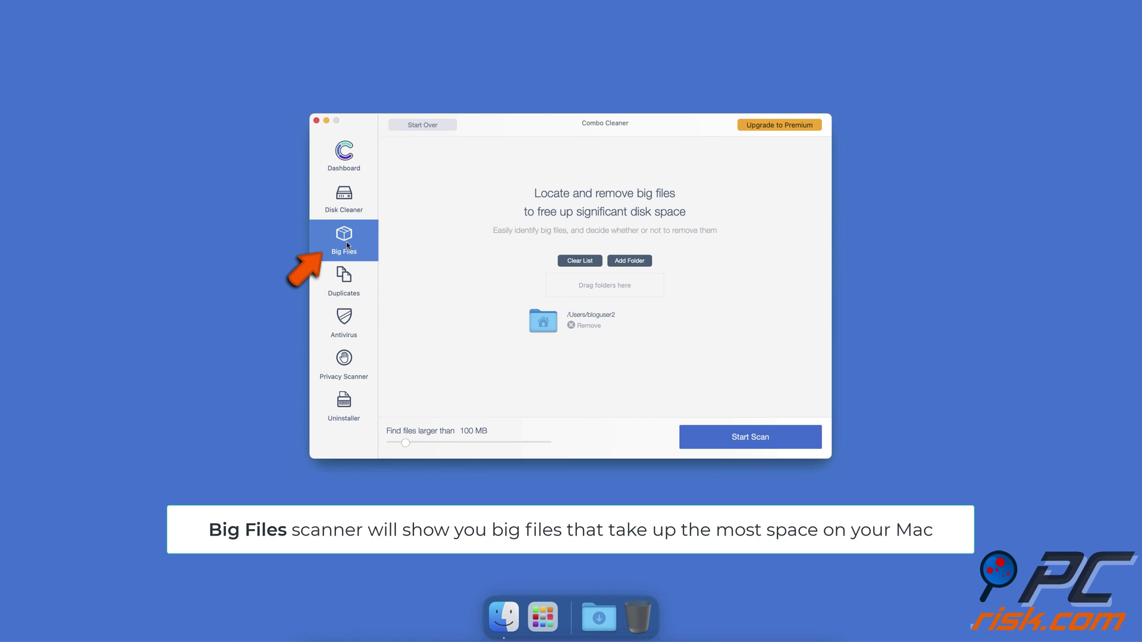
left_click(719, 446)
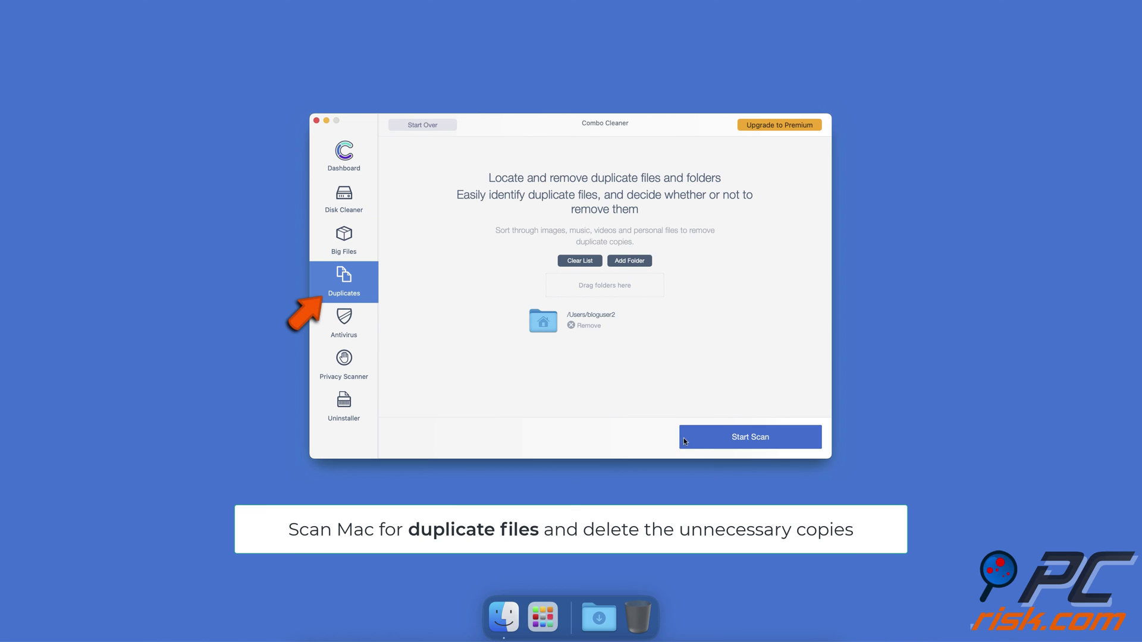
left_click(704, 446)
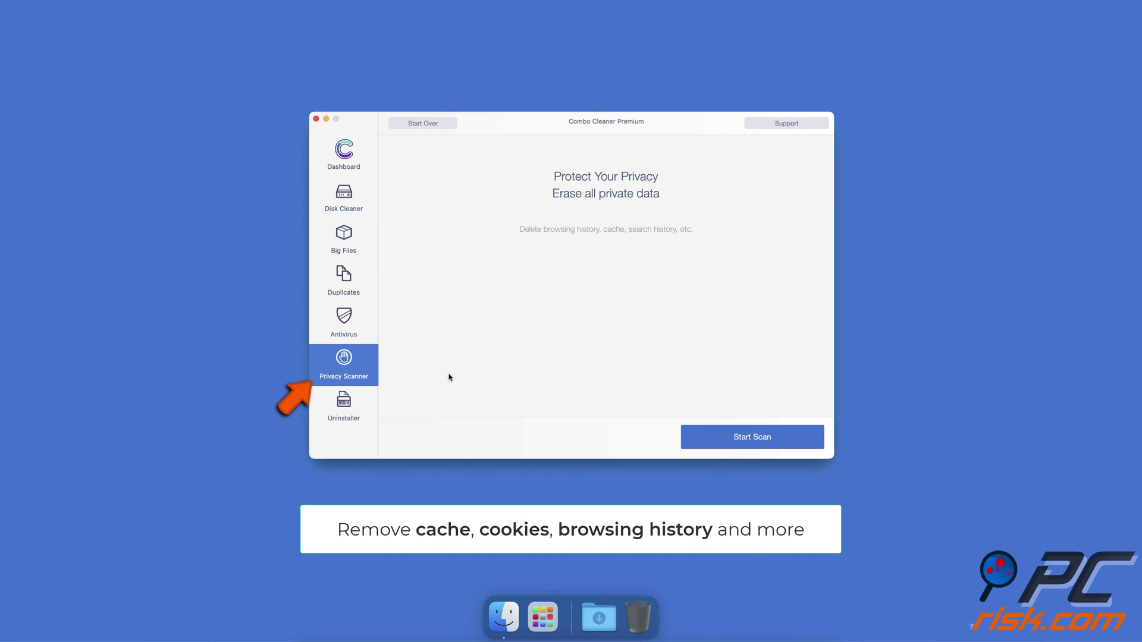
left_click(694, 438)
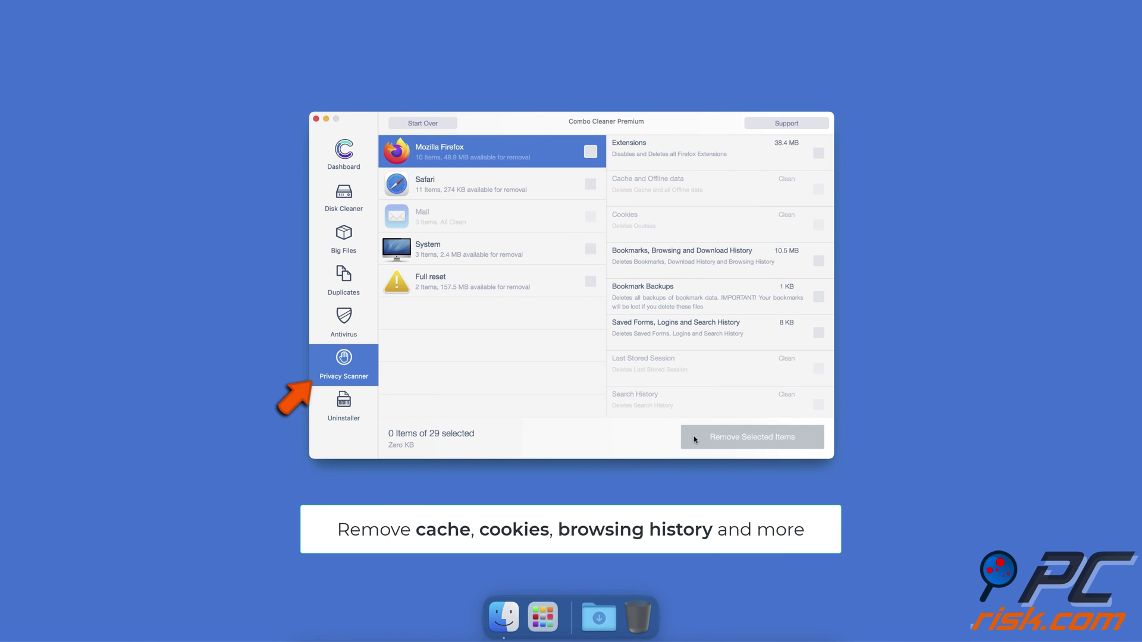
left_click(370, 416)
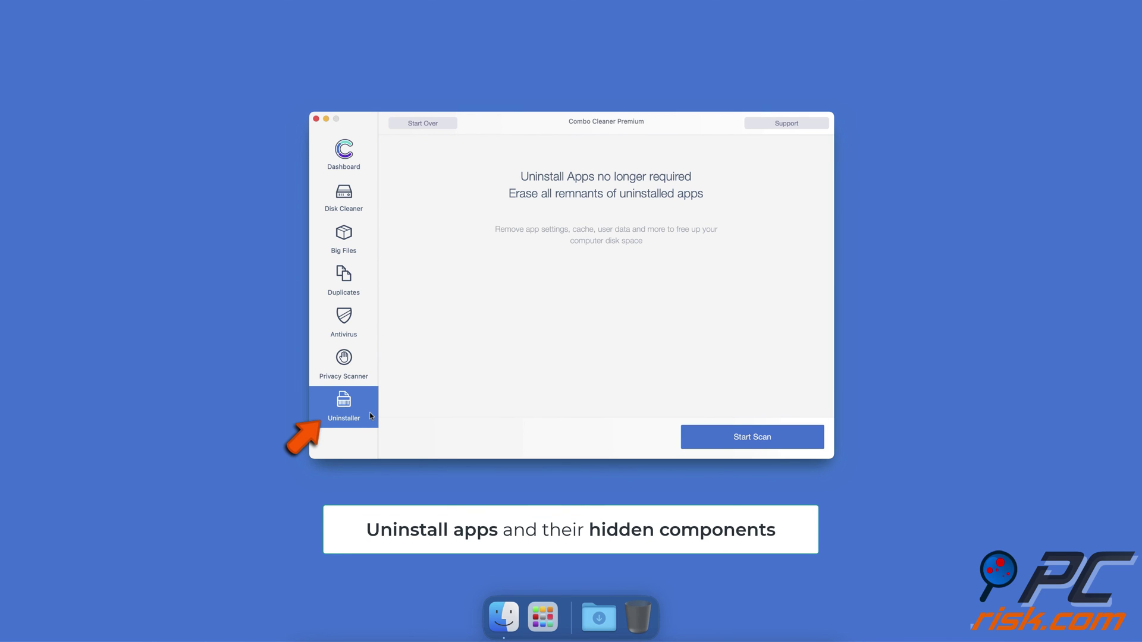
left_click(692, 438)
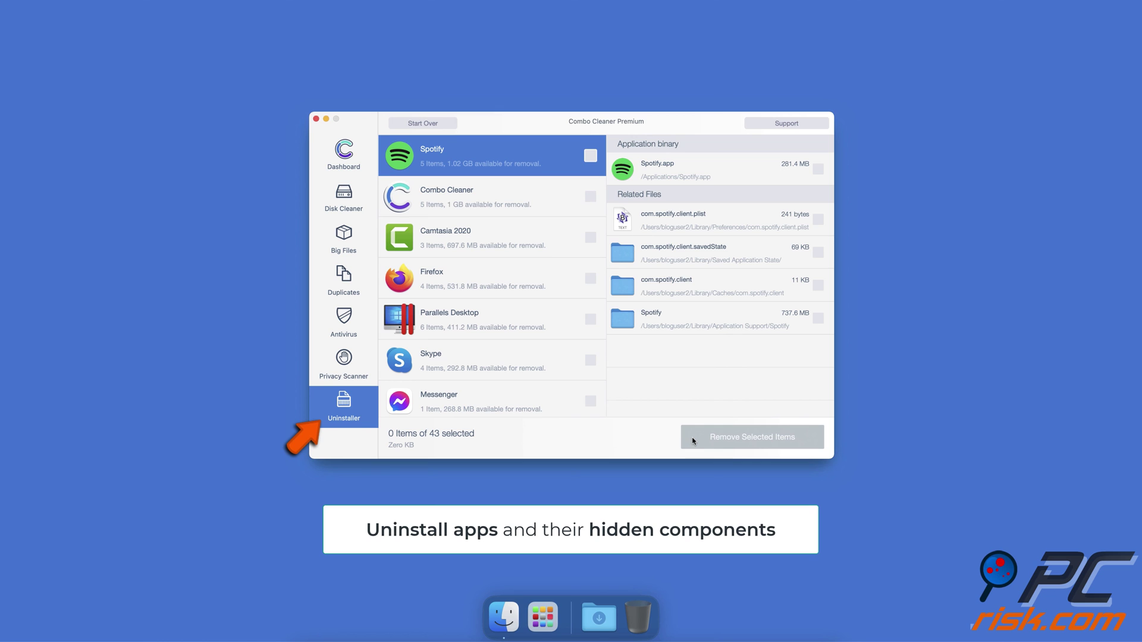